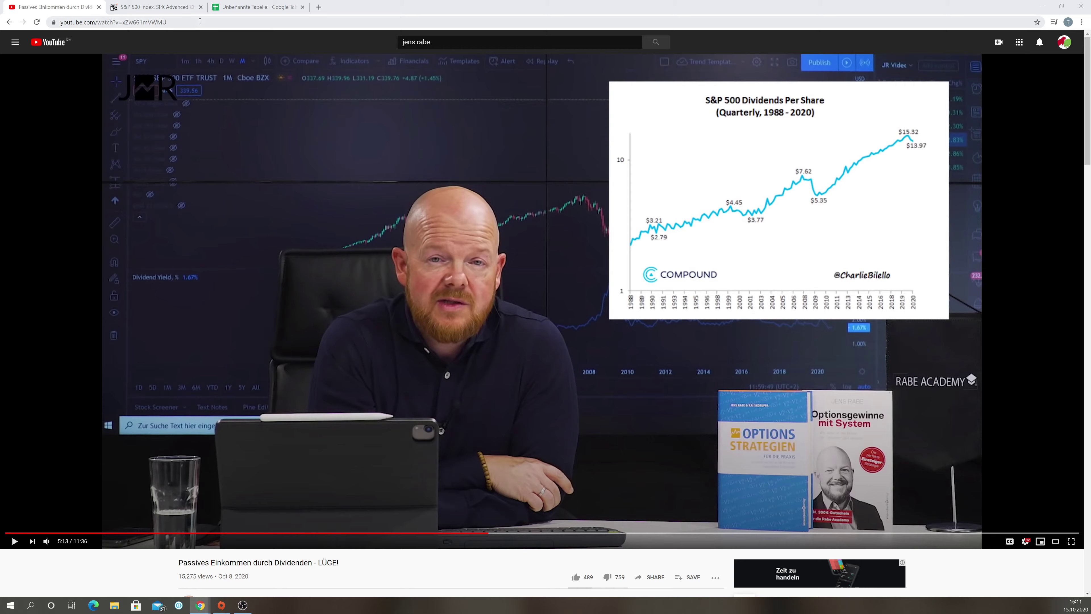
Step: Switch to the Google Sheets dividend table and examine the 1990 SPX row's quarterly and annual dividend cells
left_click(239, 7)
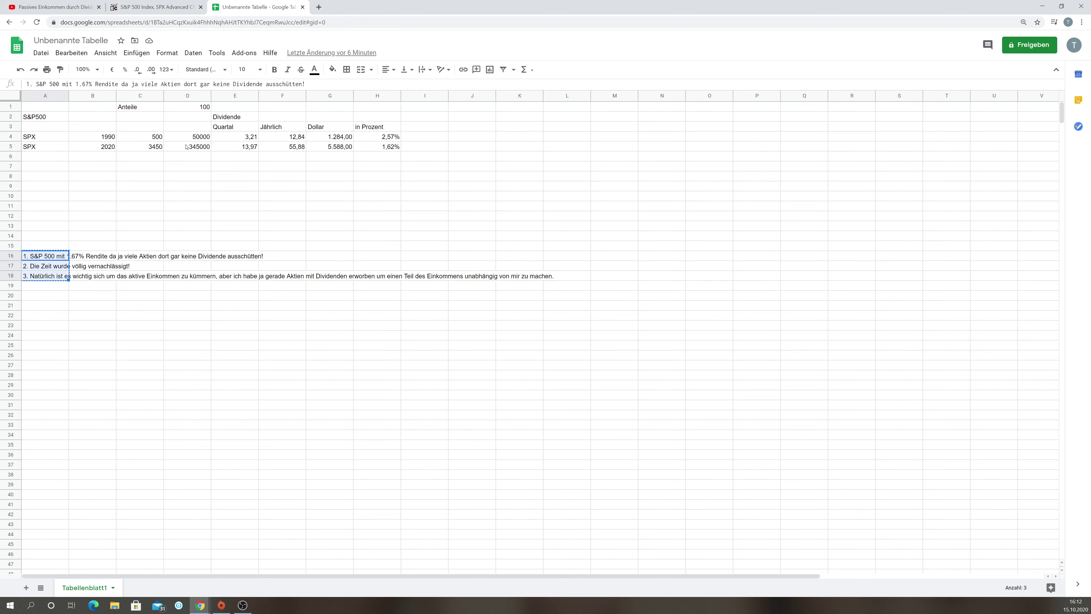
left_click(52, 136)
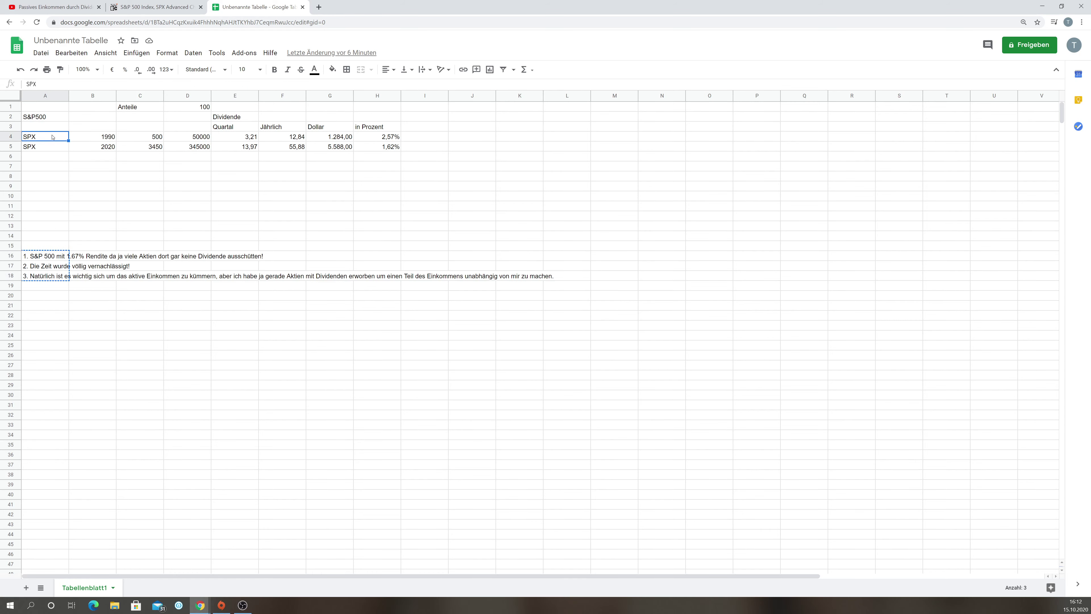
left_click(91, 137)
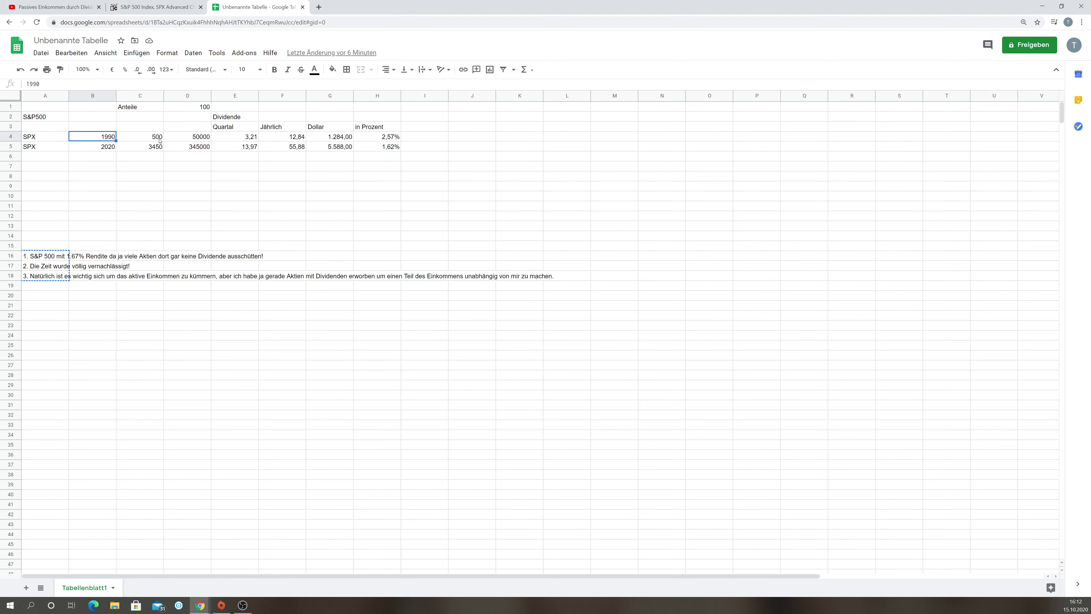
left_click(251, 140)
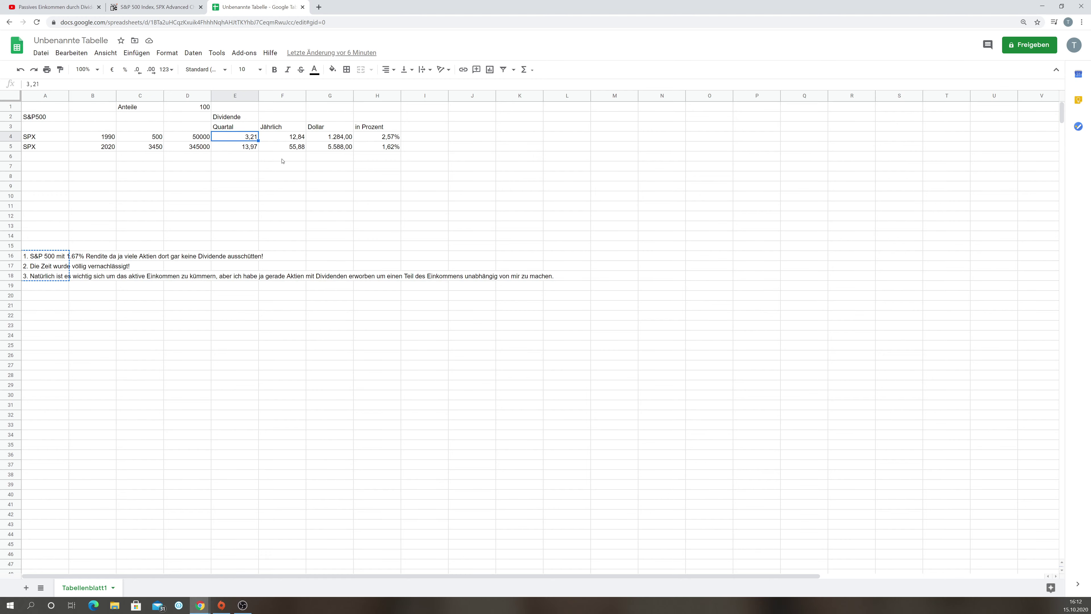
left_click(282, 141)
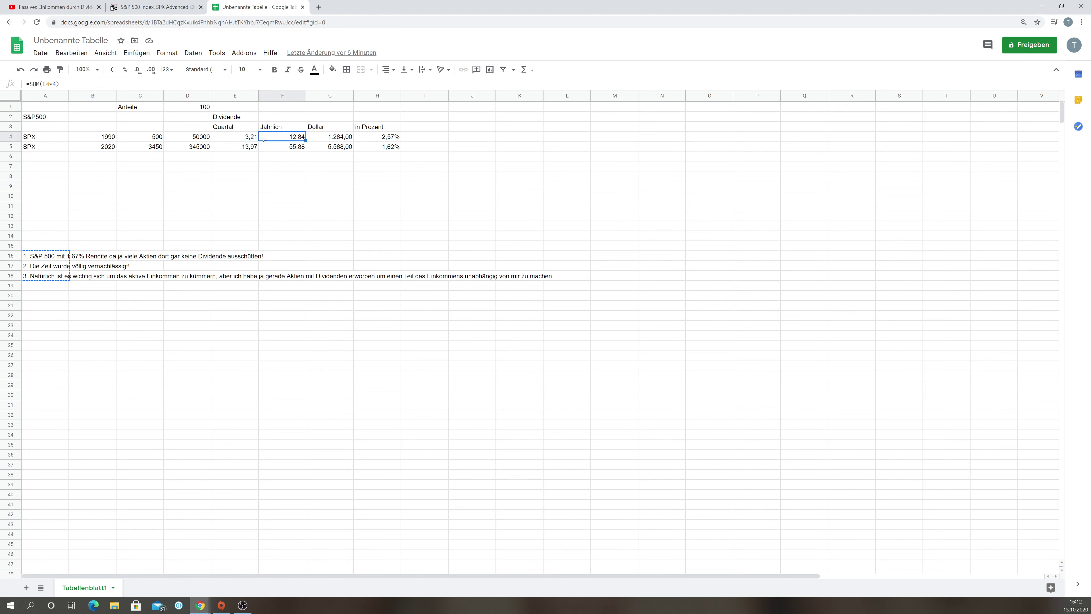
Step: Examine the 2020 SPX row and compare its quarterly dividend with the 1990 one in column E
left_click(59, 149)
left_click(96, 147)
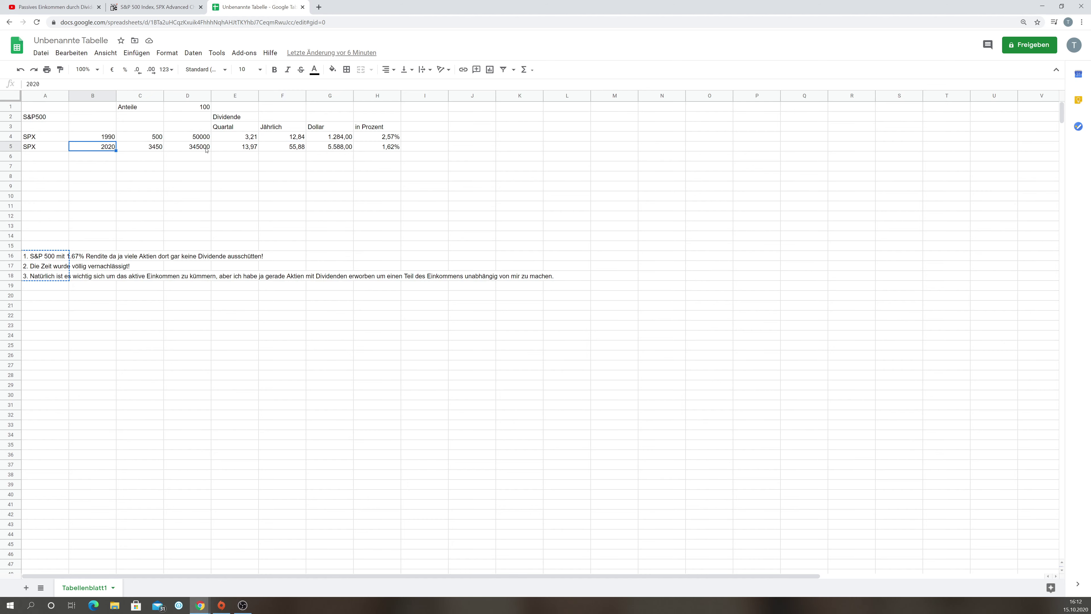
left_click(249, 148)
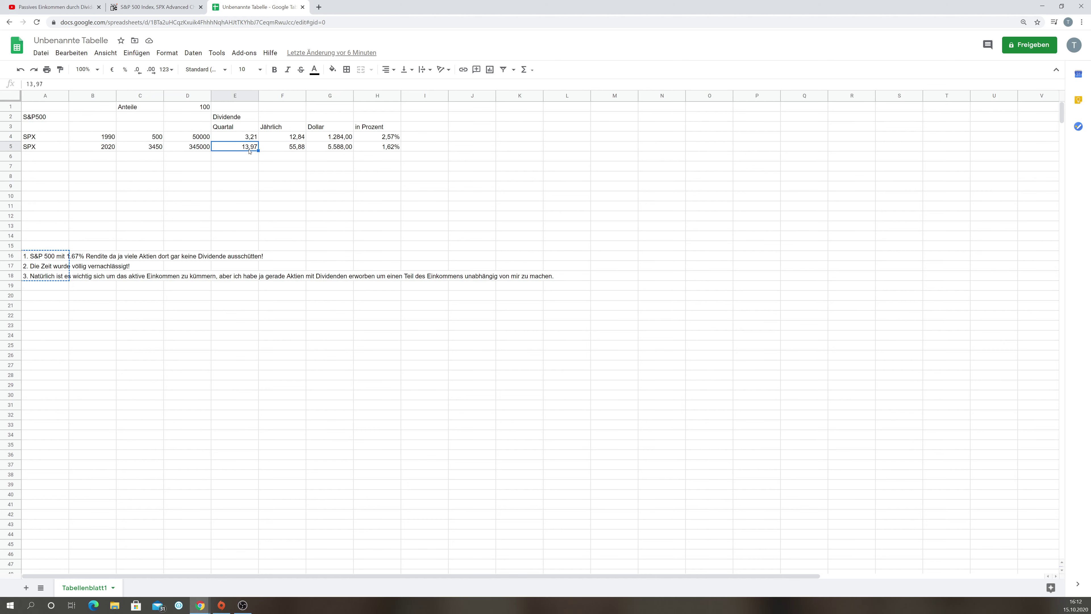
key("Up")
key("Down")
left_click_drag(247, 140, 248, 147)
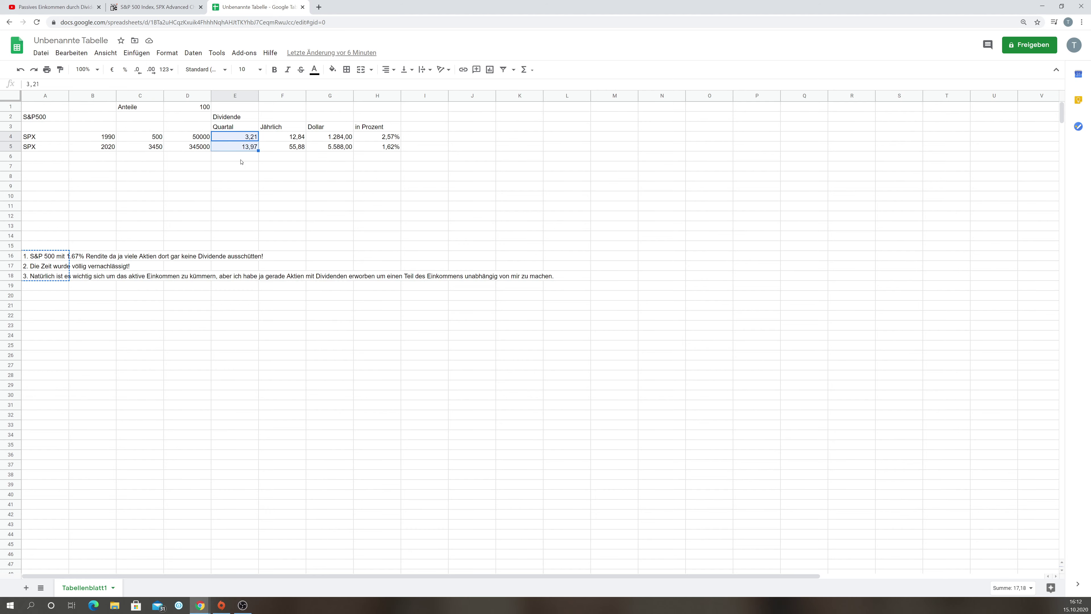
Step: Check the 1990 and 2020 index levels in column C against the SPX yearly chart on BigCharts
left_click(154, 139)
left_click(153, 149)
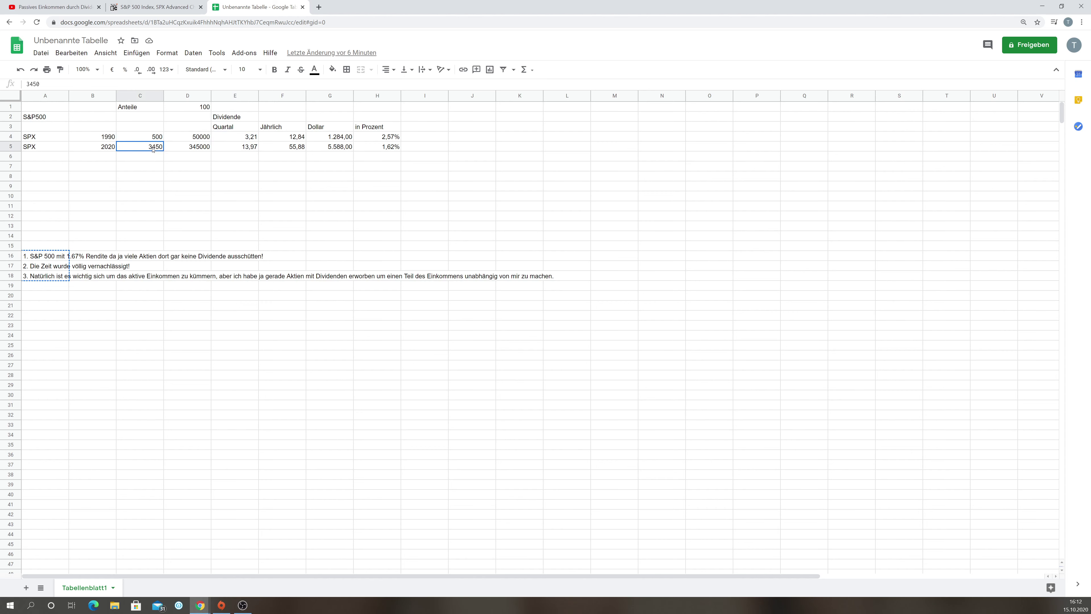
left_click(148, 7)
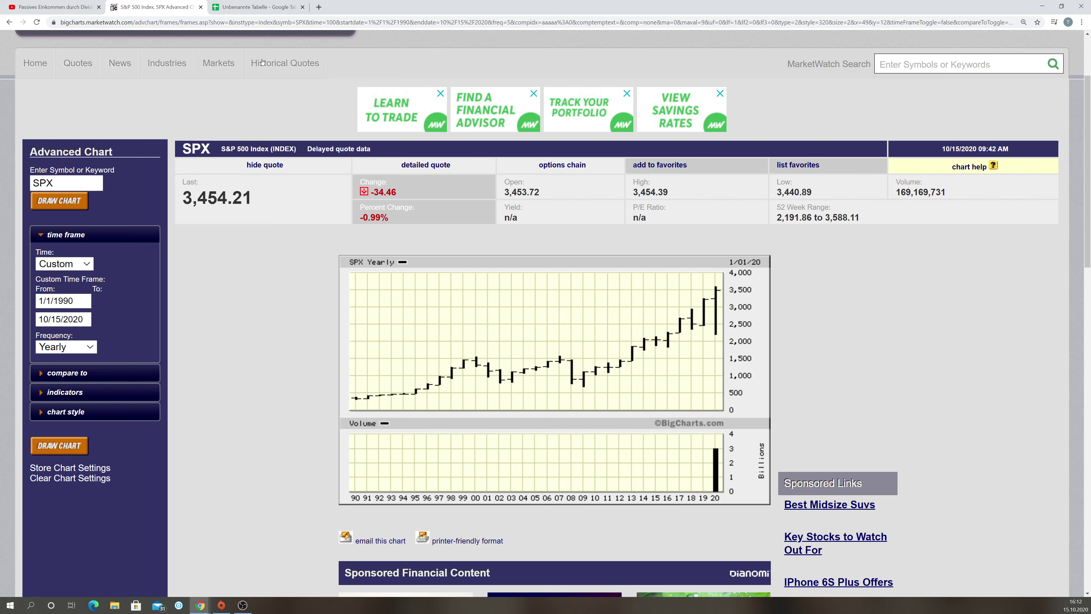
left_click(250, 8)
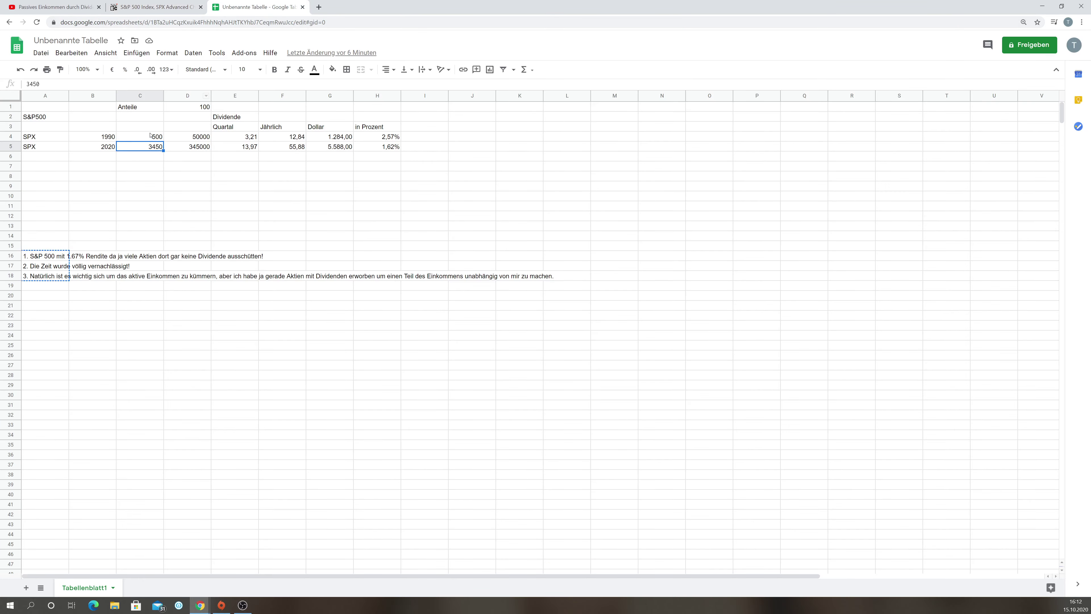
key("Up")
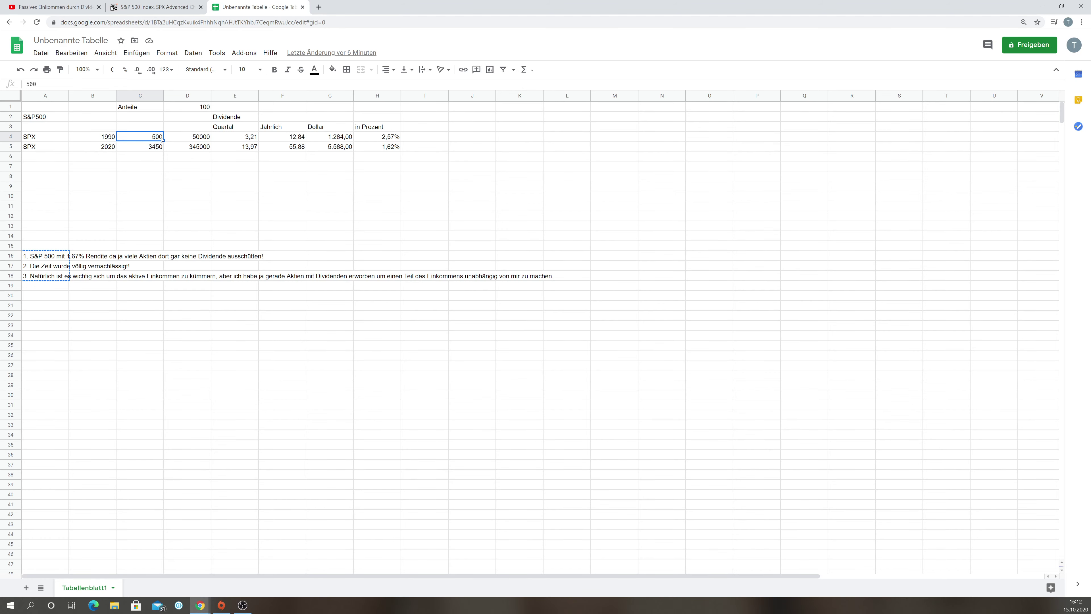
left_click(151, 148)
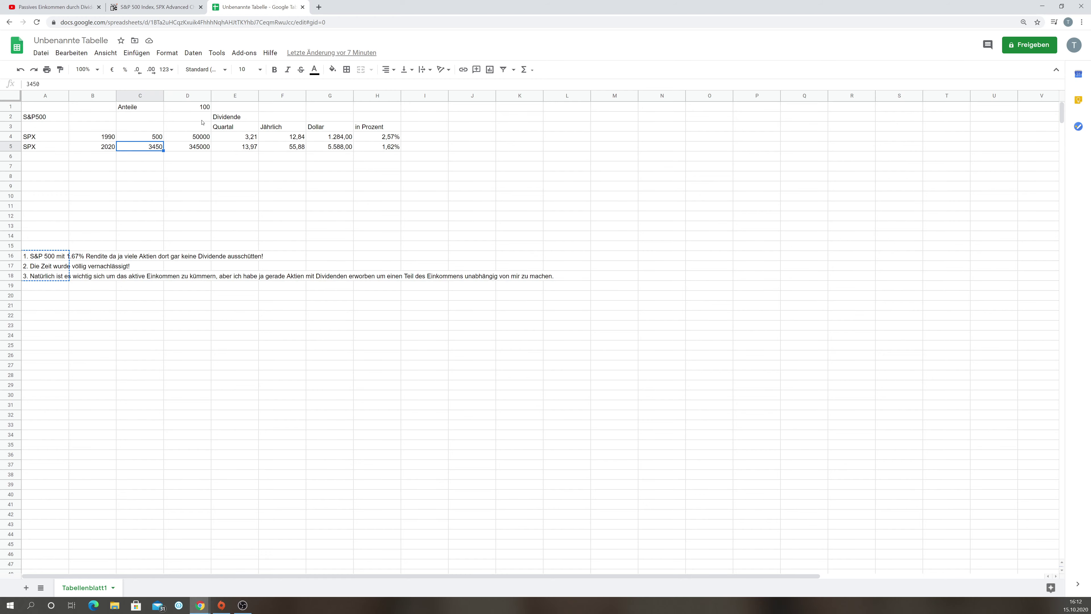
Step: Review the share count in D1, the 1990 position value, dollar dividend and yield formulas, and the 2020 index level and position value
left_click(199, 109)
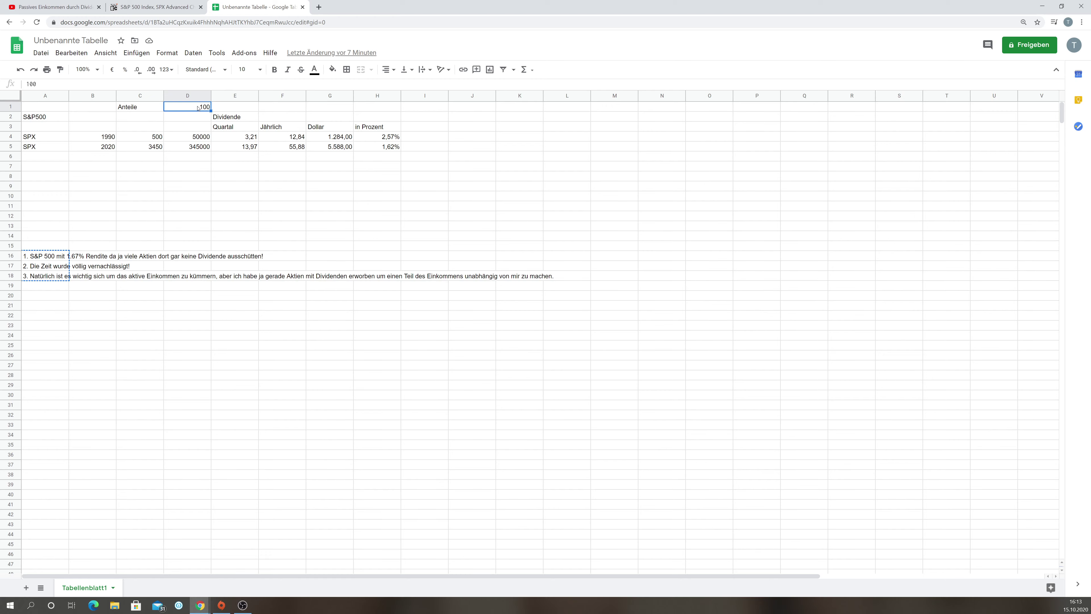
left_click(151, 140)
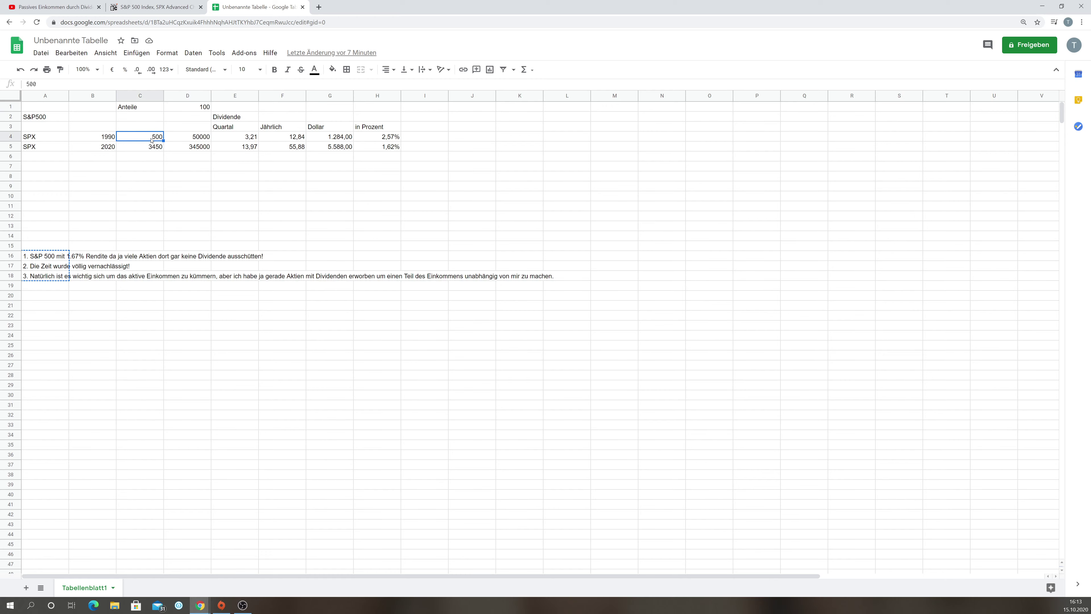
left_click(187, 138)
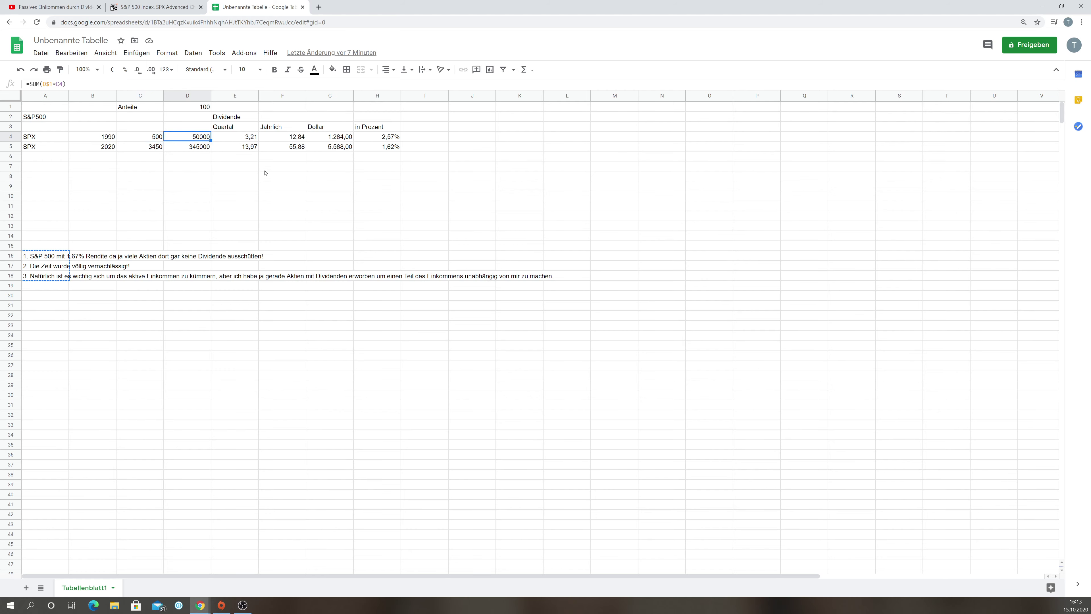
left_click(339, 138)
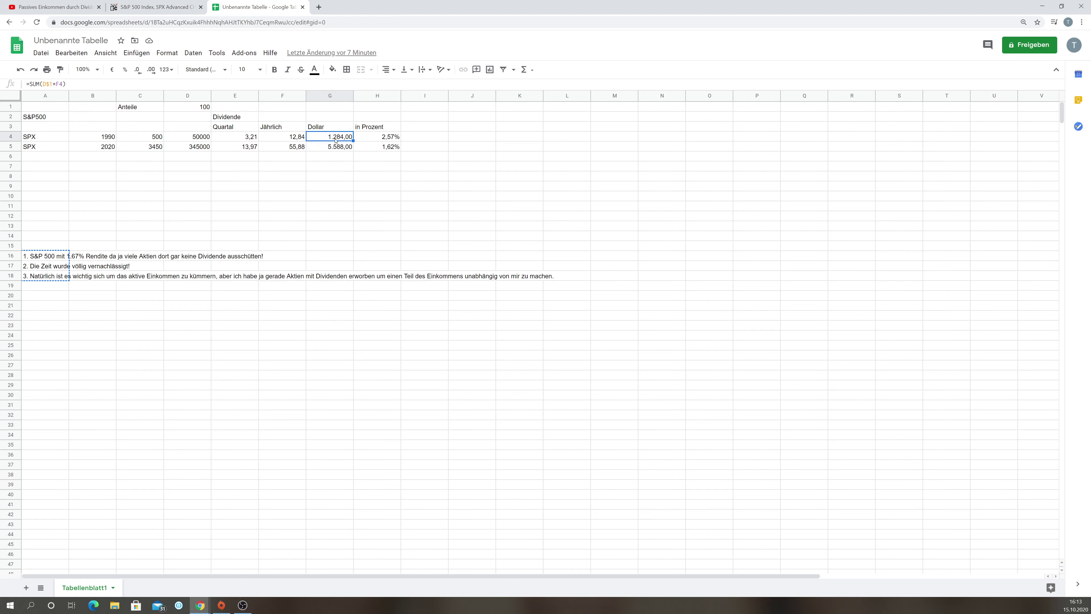
left_click(385, 140)
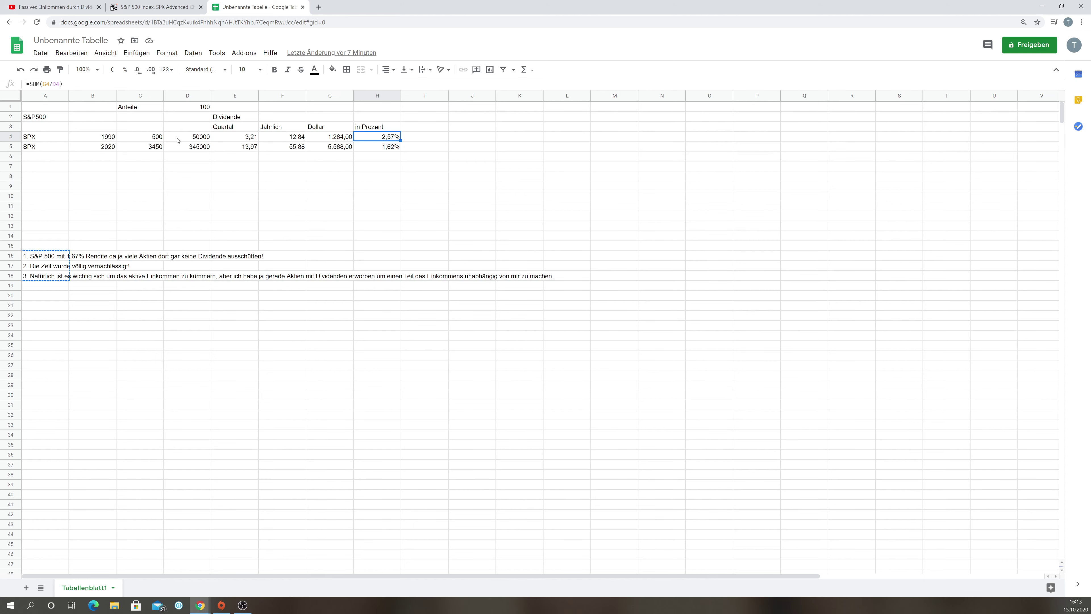
left_click(149, 146)
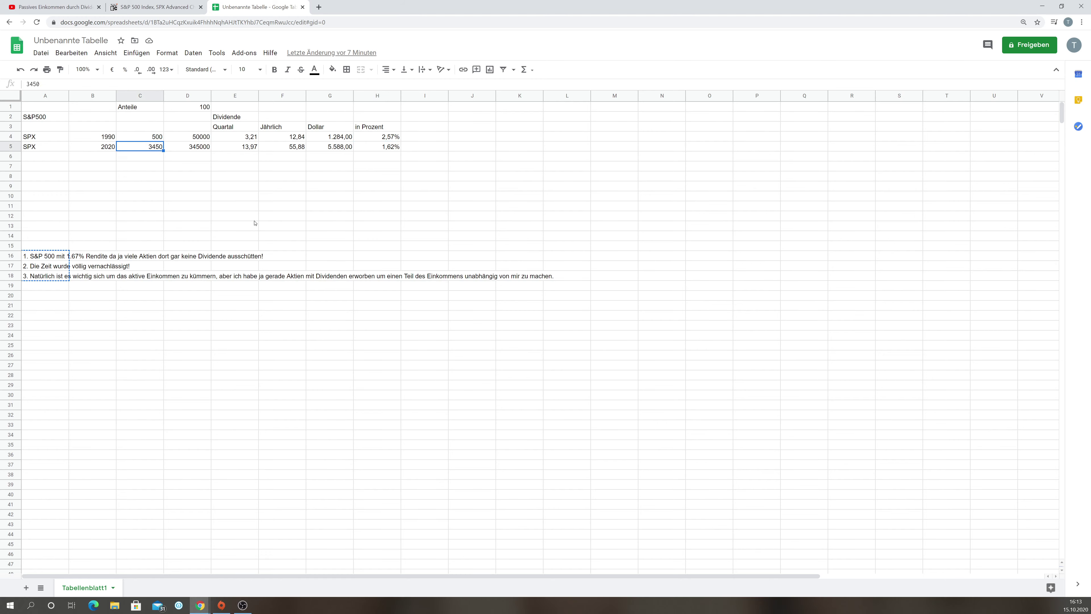
left_click(199, 148)
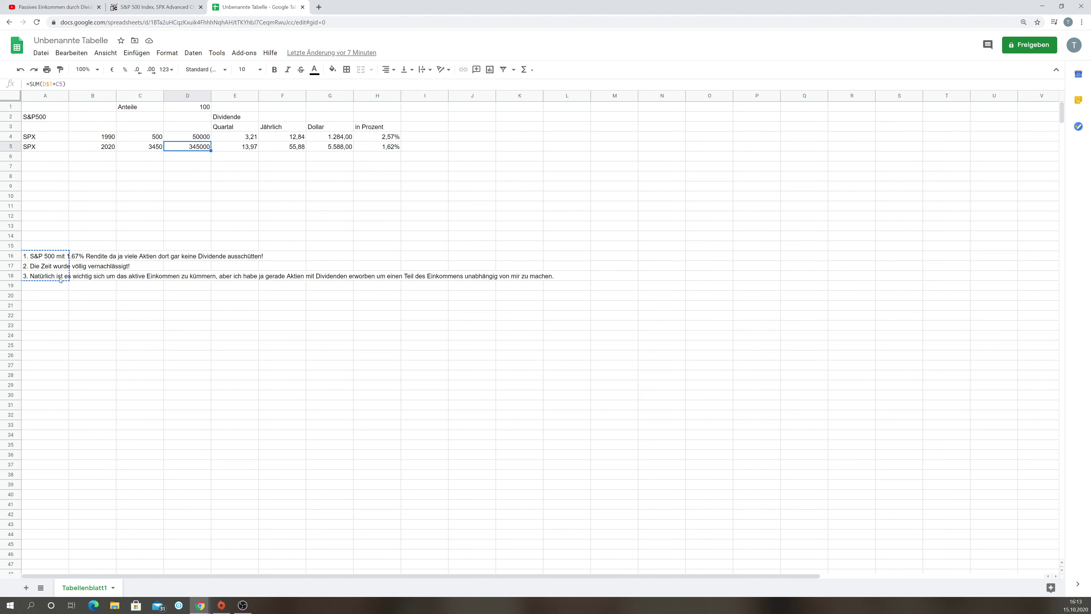
Step: Read the second note about neglected time in A17
left_click(59, 267)
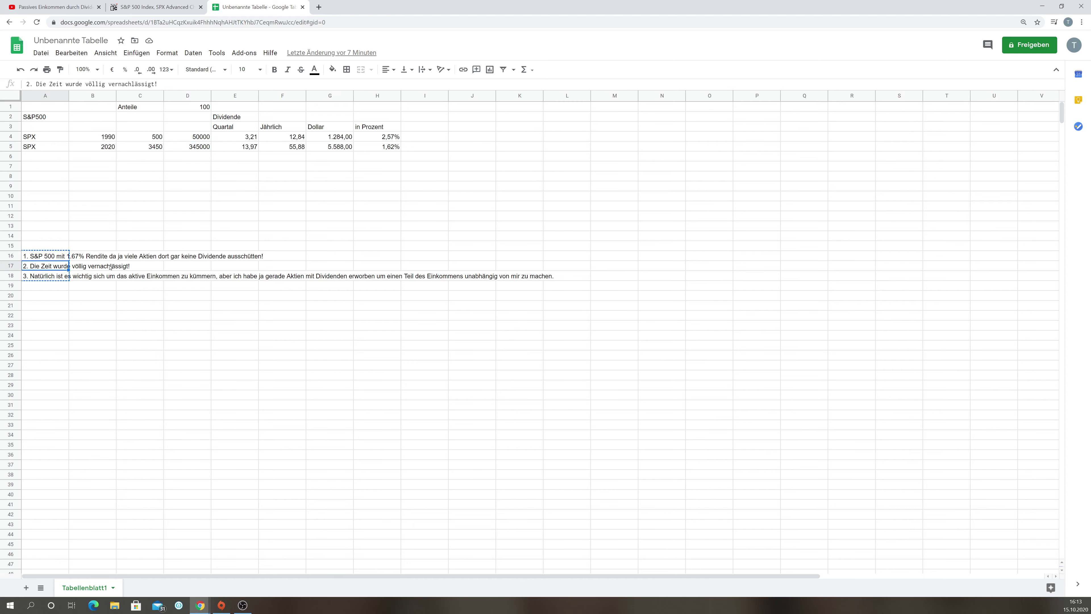
left_click(76, 268)
left_click_drag(49, 266, 76, 267)
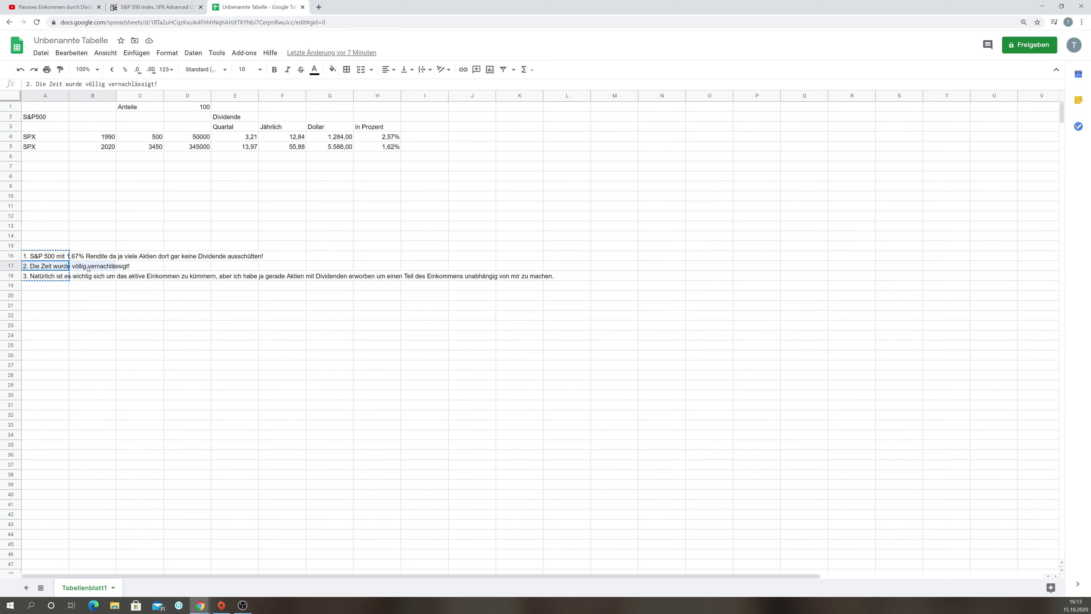
left_click(61, 268)
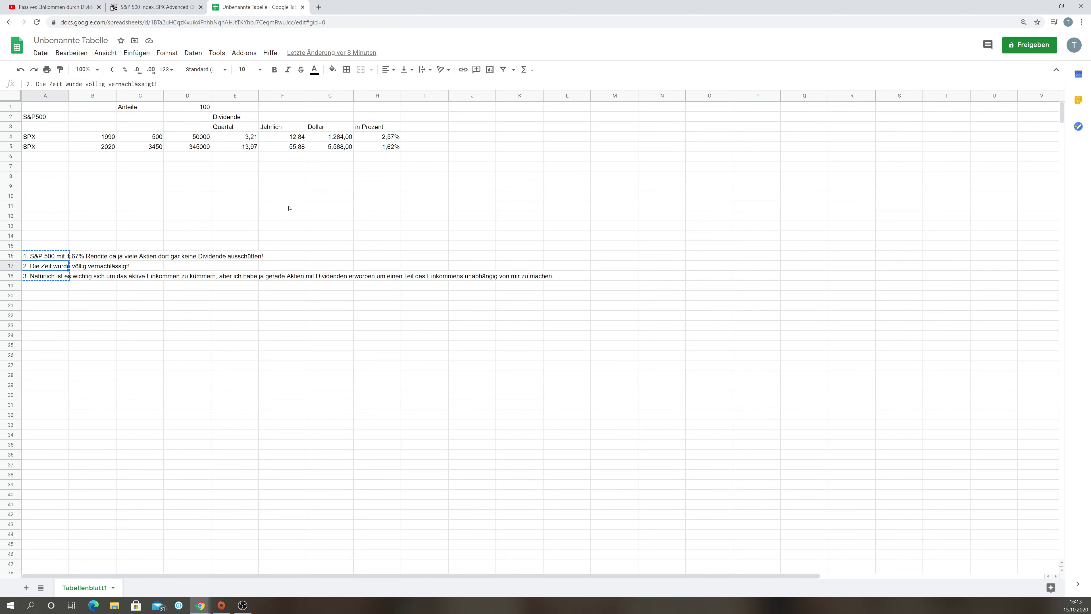
Step: Compare the index levels and quarterly dividends of both years, and inspect the 2020 dollar dividend and percentage yield formulas
left_click(134, 142)
left_click(147, 148)
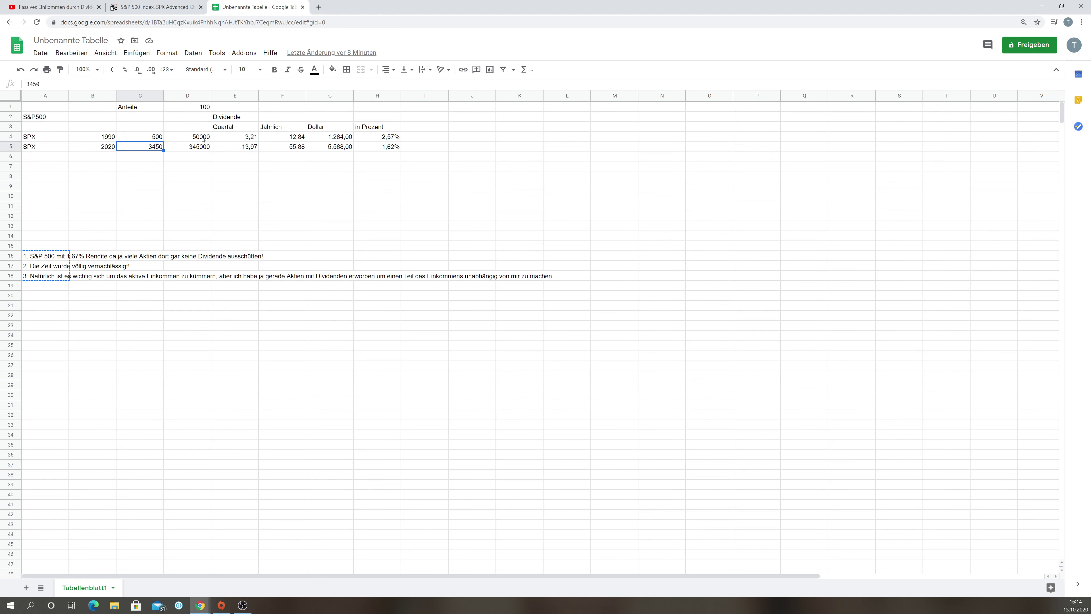
left_click(246, 148)
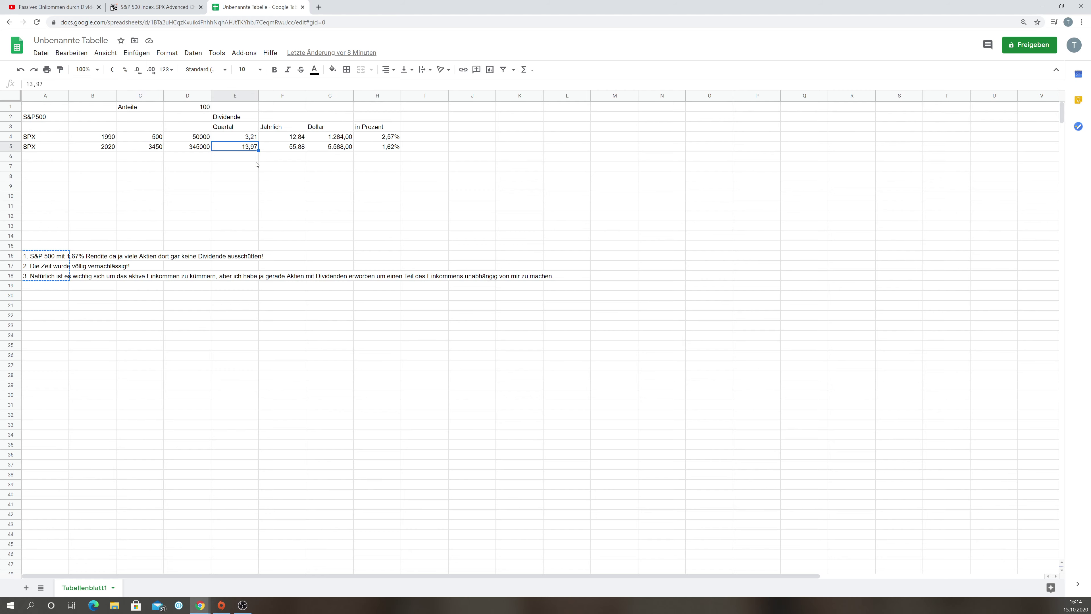
left_click(245, 136)
left_click(248, 149)
left_click(336, 147)
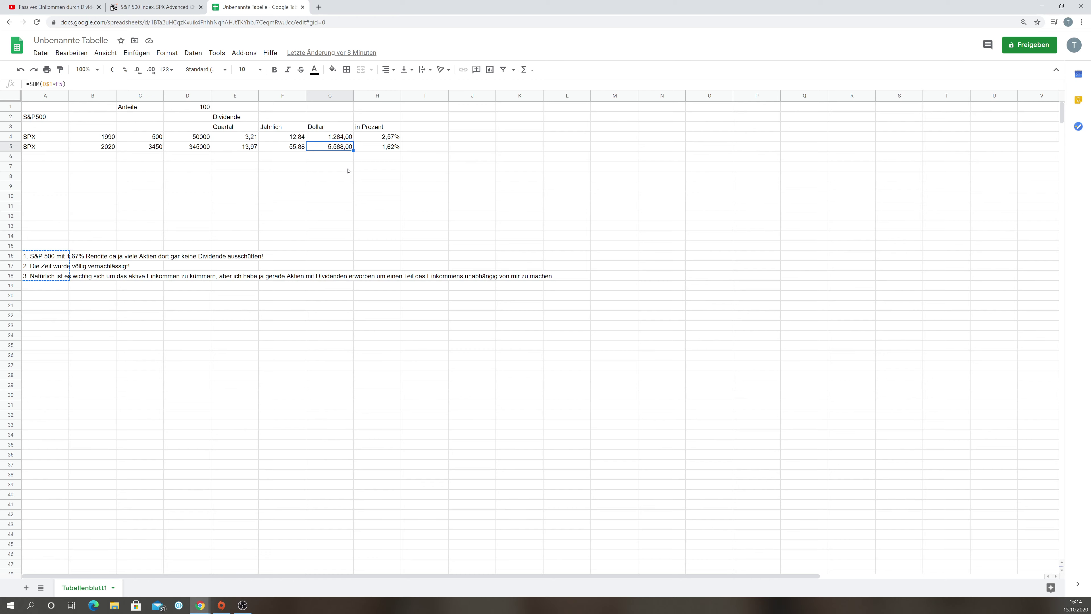
left_click(392, 150)
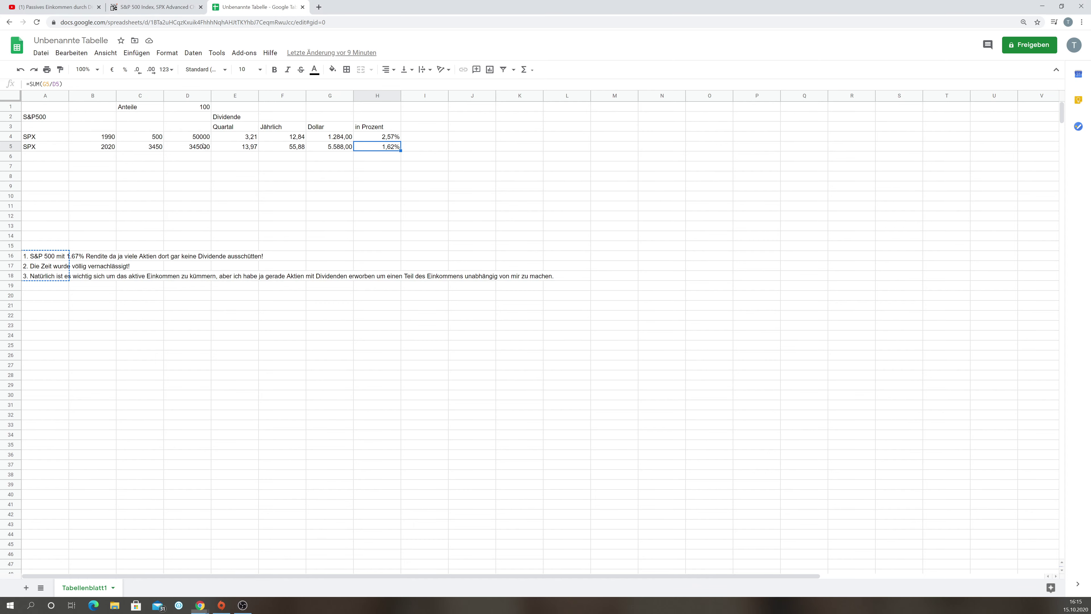
Step: Inspect the 2020 index level in C5 and compare the 1990 and 2020 dividend yields in column H
left_click(145, 147)
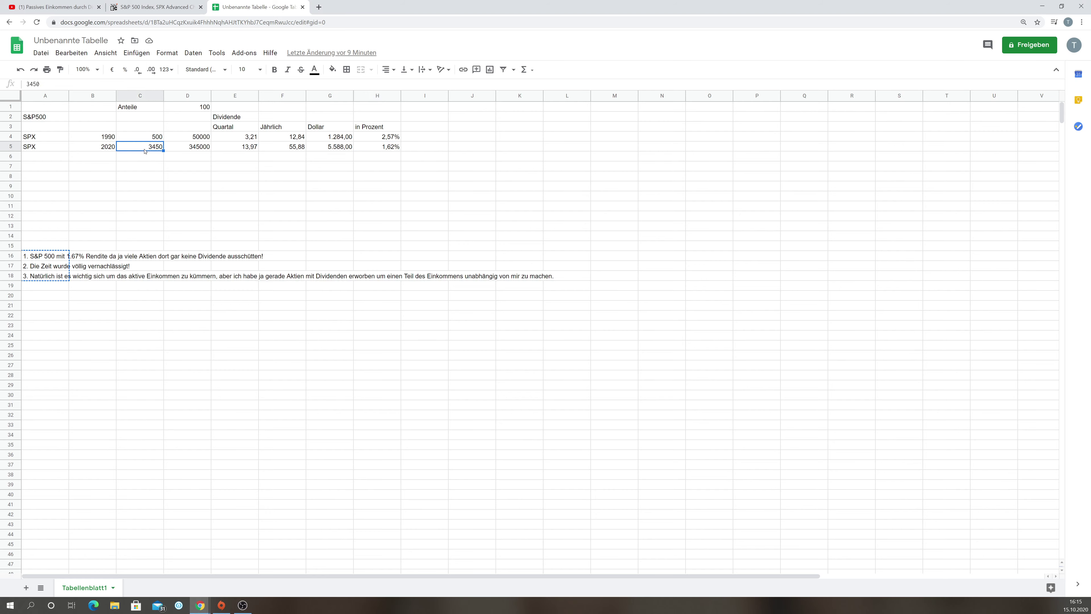
left_click(364, 147)
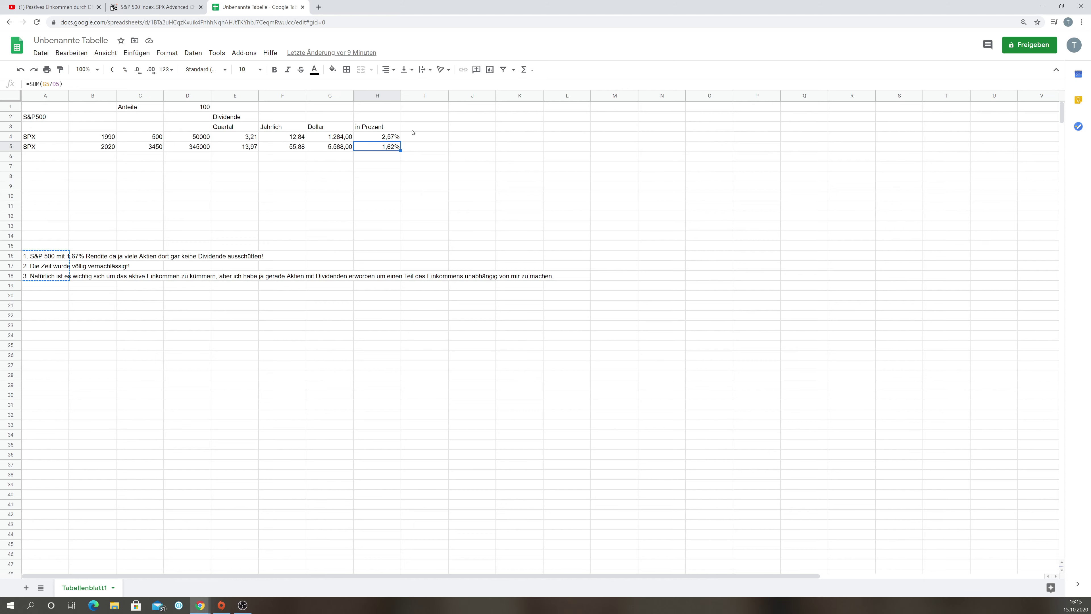
left_click(383, 139)
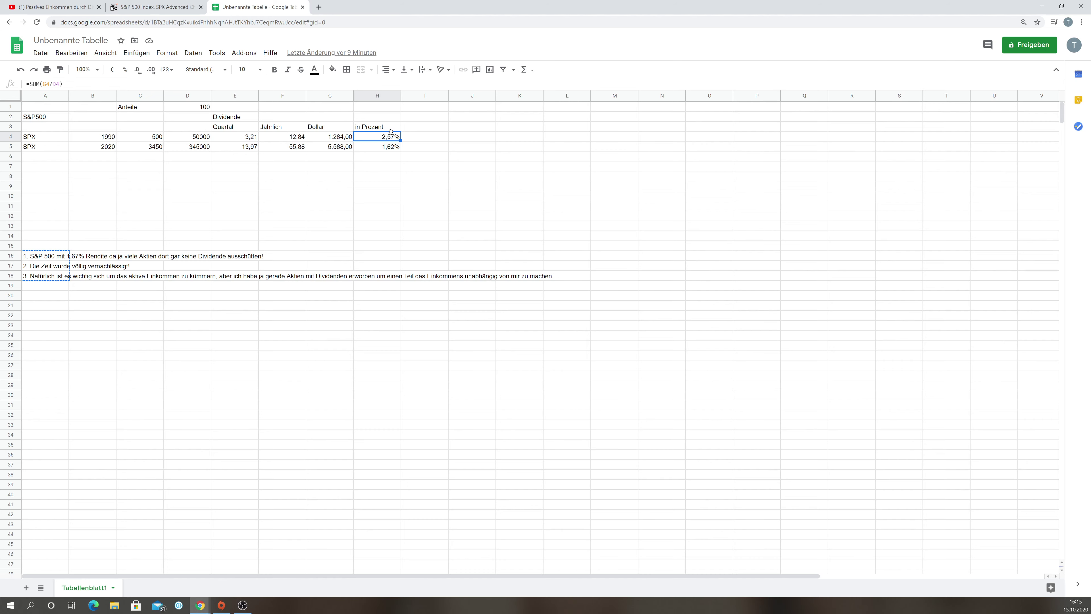
left_click(390, 148)
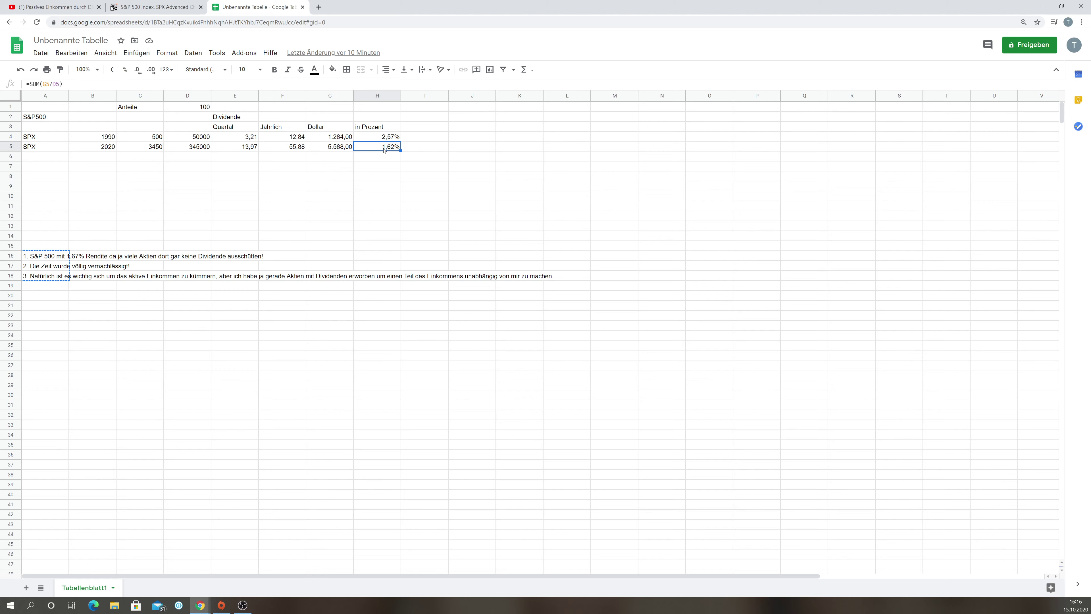
Step: Compare the 1990 and 2020 position values in column D and read the third note about active income in A18
left_click(192, 142)
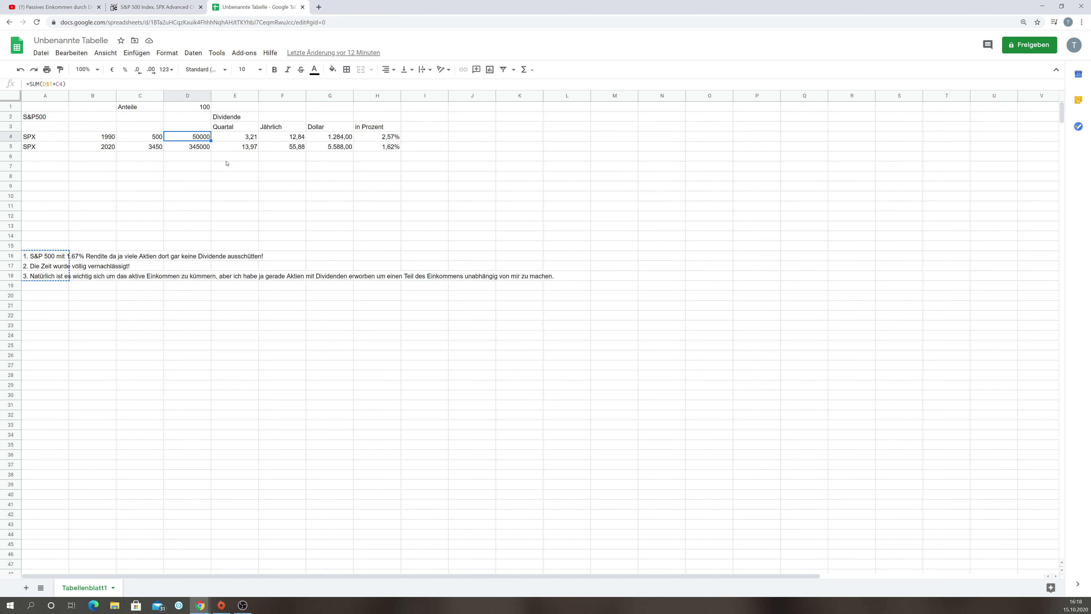
left_click(197, 146)
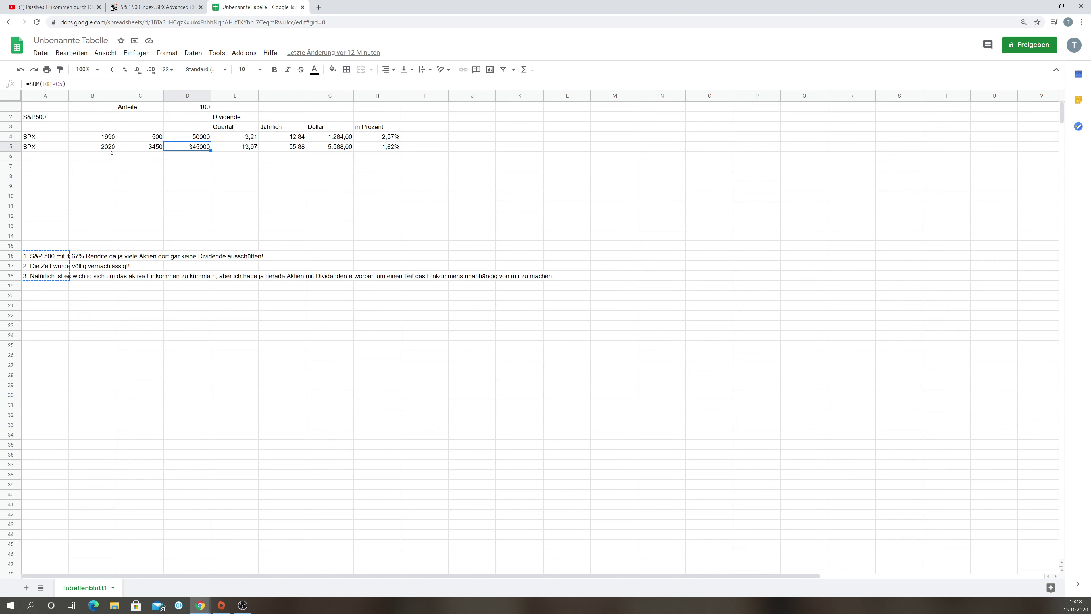
left_click(204, 139)
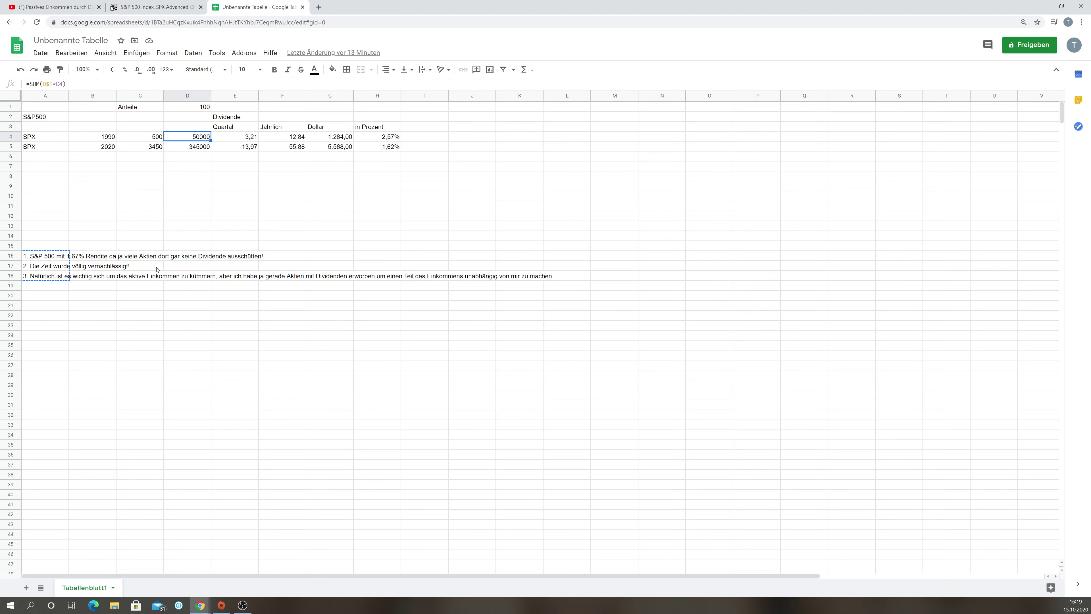
left_click(108, 278)
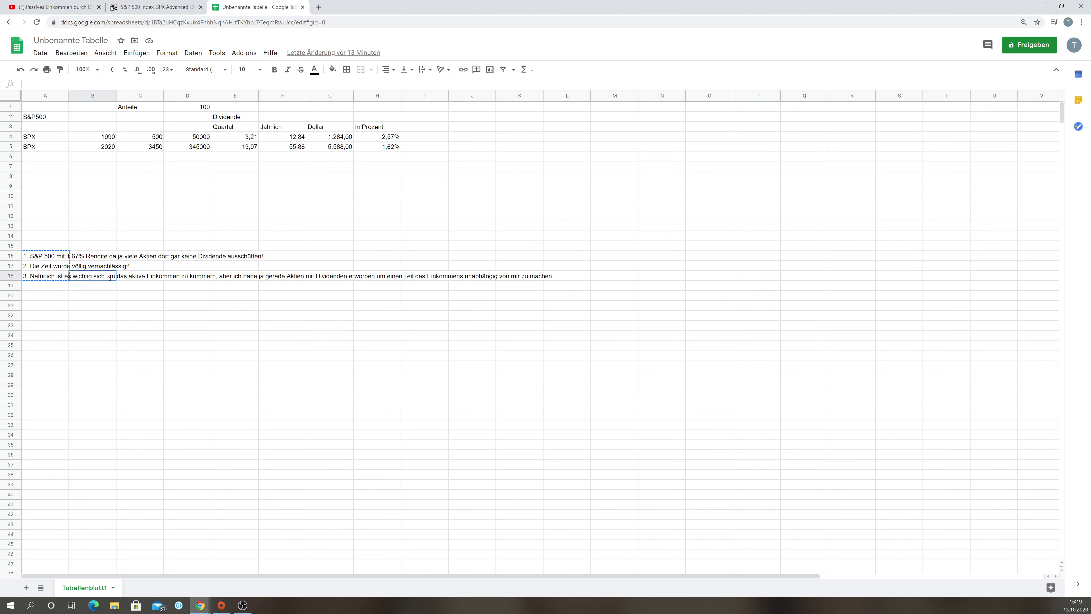
left_click(54, 277)
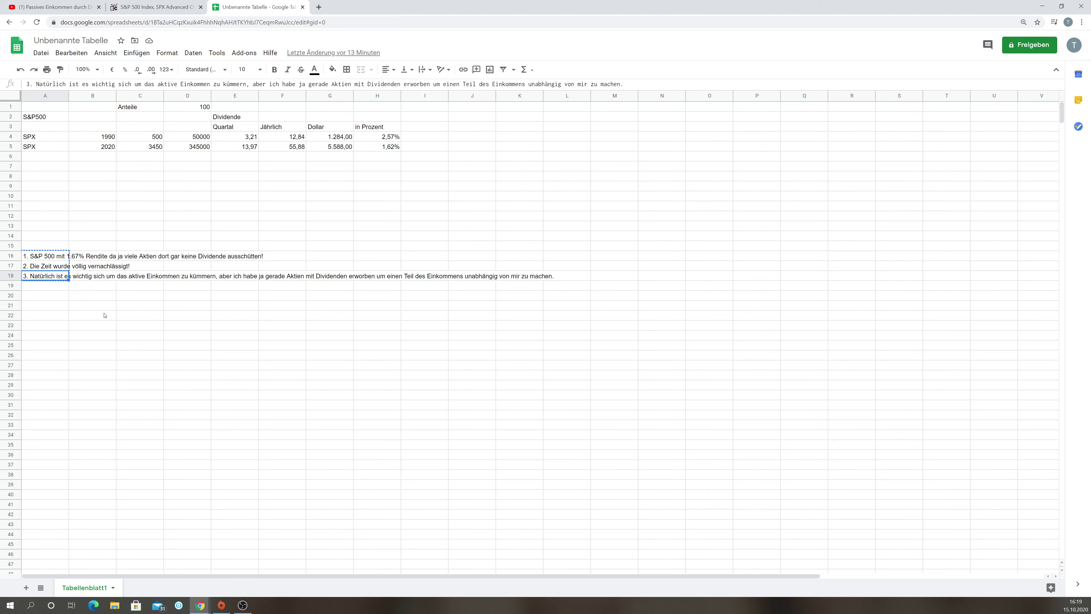